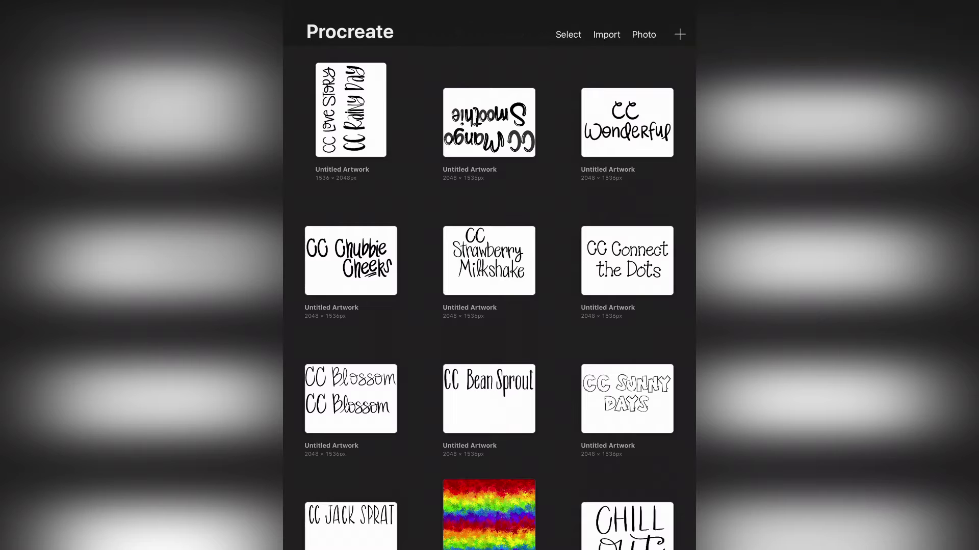
Start a new screen-size canvas and draw the umbrella canopy arc beside the flower.
click(680, 34)
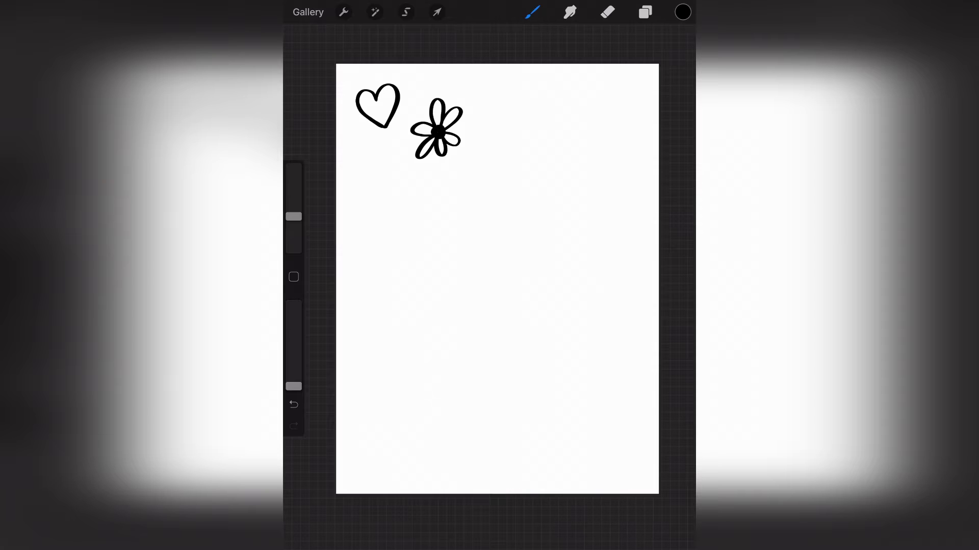
scroll(497, 279, up, 1)
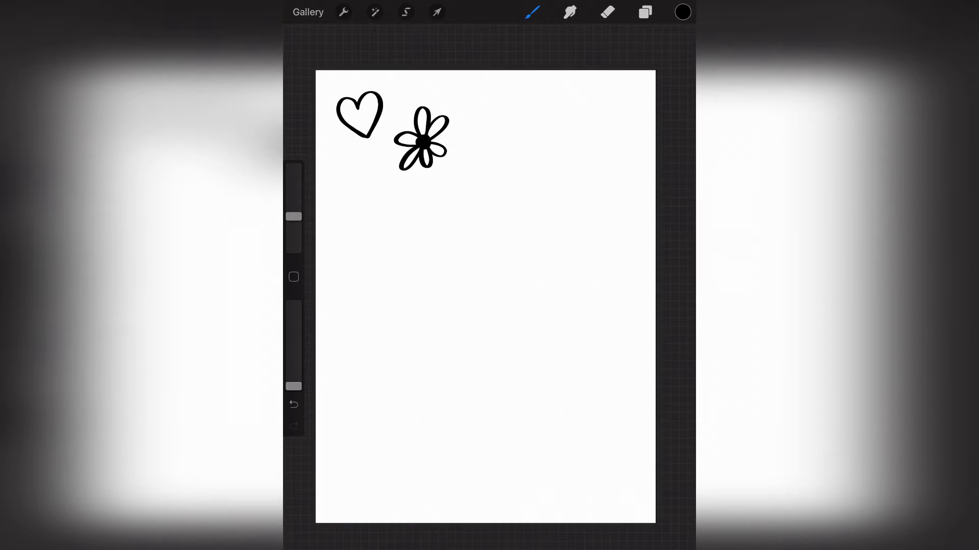
mouse_move(469, 120)
mouse_down()
mouse_move(495, 87)
mouse_move(517, 91)
mouse_move(531, 120)
mouse_up()
click(294, 404)
mouse_move(471, 120)
mouse_down()
mouse_move(502, 86)
mouse_move(533, 117)
mouse_up()
Add the canopy's wavy lower edge, a rib line, and a raindrop with an inner line.
mouse_move(472, 121)
mouse_down()
mouse_move(532, 116)
mouse_move(502, 115)
mouse_move(497, 160)
mouse_move(482, 142)
mouse_up()
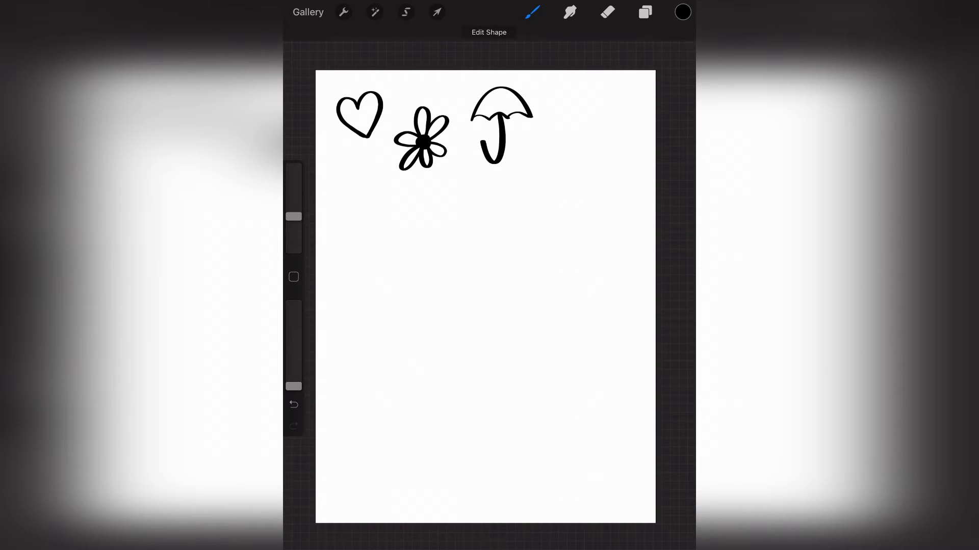
mouse_move(498, 90)
mouse_down()
mouse_move(483, 115)
mouse_move(508, 117)
mouse_up()
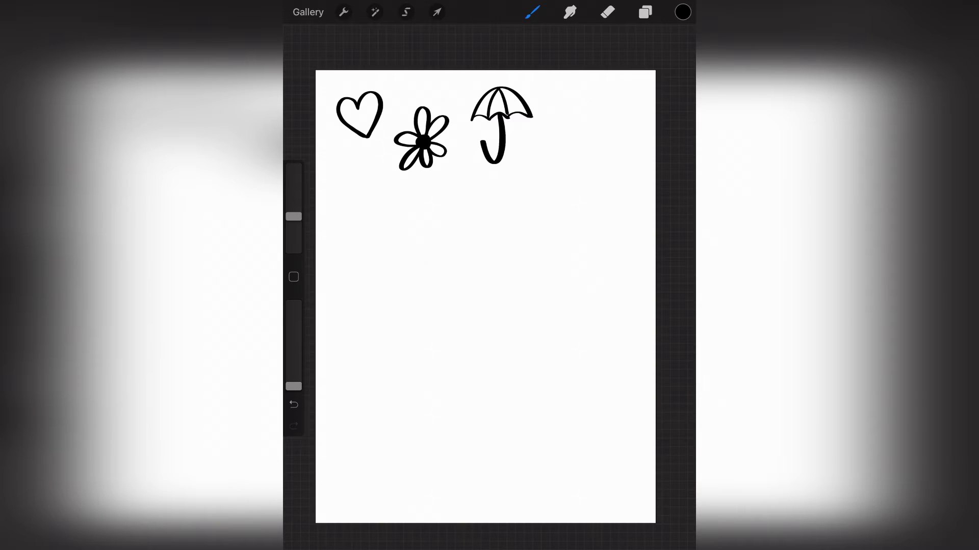
mouse_move(531, 132)
mouse_down()
mouse_move(524, 165)
mouse_move(537, 167)
mouse_move(533, 141)
mouse_up()
drag(531, 154, 529, 165)
Write 'happy' in cursive below the heart.
drag(349, 319, 378, 312)
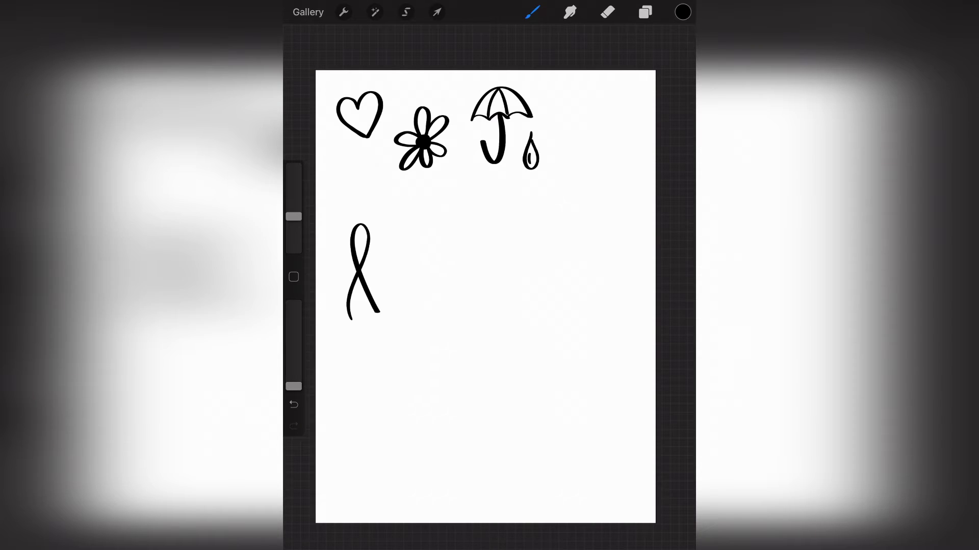
mouse_move(369, 278)
mouse_down()
mouse_move(432, 265)
mouse_move(445, 278)
mouse_up()
key(ctrl+z)
drag(446, 235, 450, 321)
mouse_move(451, 280)
mouse_down()
mouse_move(477, 240)
mouse_move(483, 302)
mouse_up()
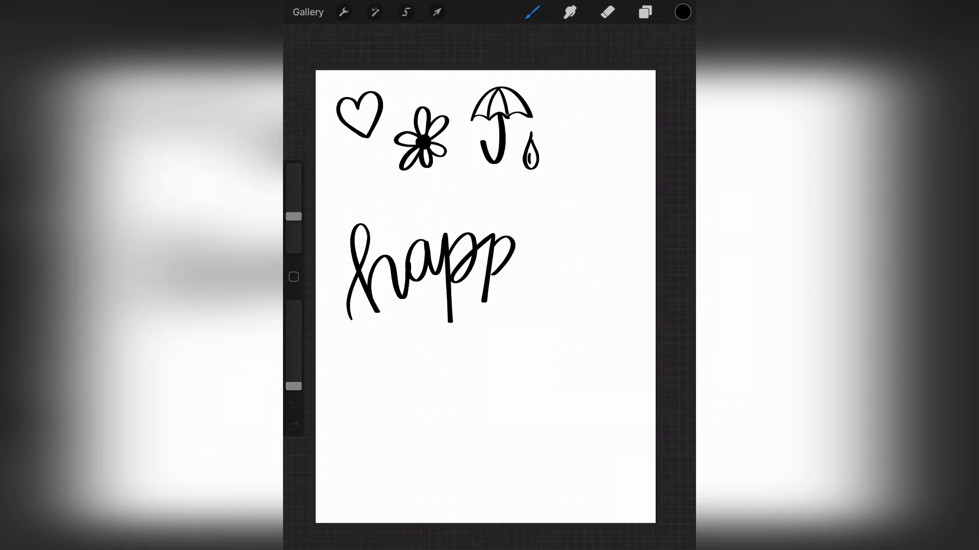
drag(487, 268, 511, 251)
drag(530, 239, 559, 236)
drag(560, 235, 578, 283)
key(ctrl+z)
Thicken the downstrokes and bowls of the 'happy' letters.
drag(413, 245, 414, 273)
drag(355, 230, 380, 311)
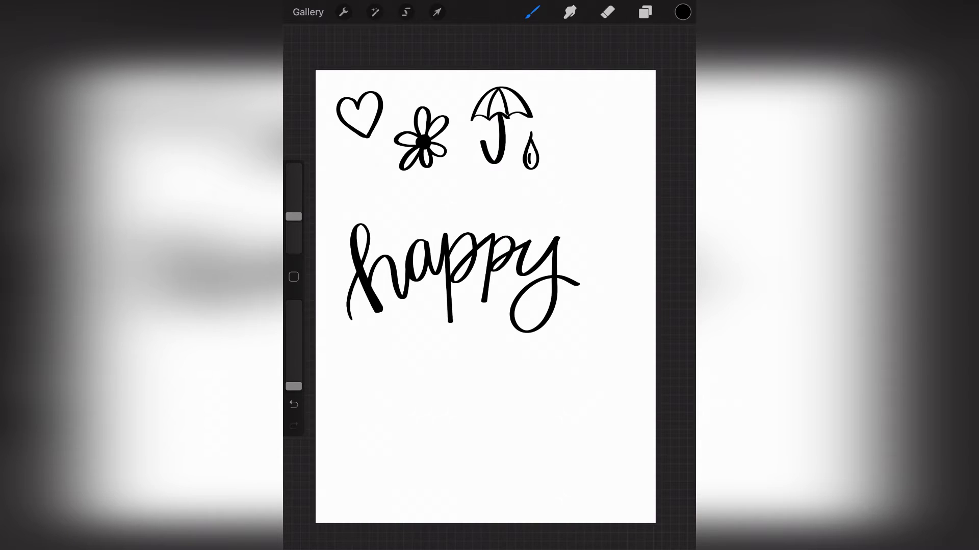
drag(395, 258, 405, 299)
drag(433, 247, 432, 271)
drag(446, 235, 453, 321)
drag(493, 264, 485, 299)
drag(468, 235, 470, 264)
mouse_move(515, 238)
mouse_down()
mouse_move(505, 267)
mouse_move(533, 271)
mouse_up()
drag(559, 236, 550, 319)
Letter 'DAY' in capitals under 'happy' with a small heart on each side.
drag(419, 301, 417, 347)
mouse_move(418, 302)
mouse_down()
mouse_move(443, 325)
mouse_move(418, 348)
mouse_up()
mouse_move(466, 298)
mouse_down()
mouse_move(452, 346)
mouse_move(480, 345)
mouse_up()
drag(460, 330, 497, 329)
drag(503, 296, 493, 345)
mouse_move(398, 321)
mouse_down()
mouse_move(399, 334)
mouse_move(397, 321)
mouse_up()
mouse_move(563, 322)
mouse_down()
mouse_move(564, 337)
mouse_move(563, 322)
mouse_up()
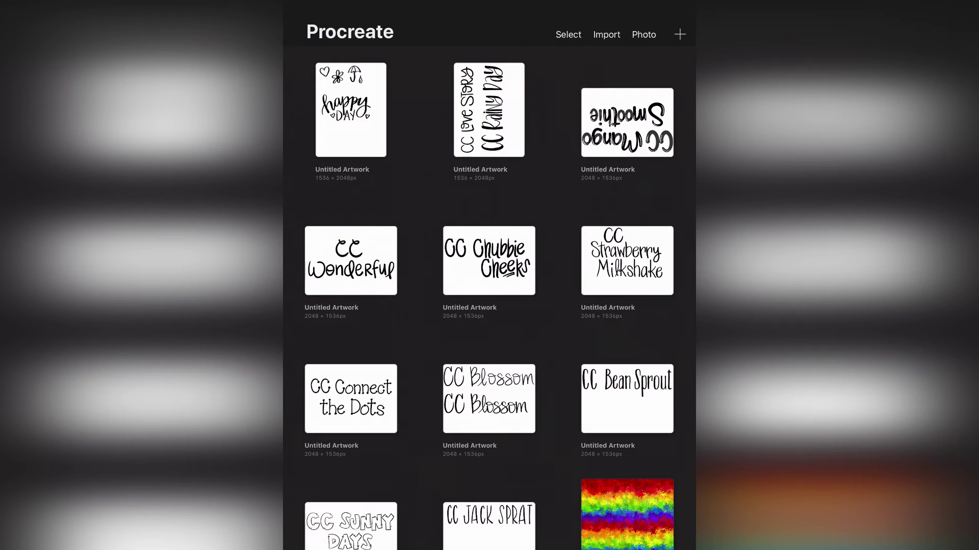
Select the happy DAY artwork in the gallery and export it as a PNG.
click(568, 34)
click(351, 110)
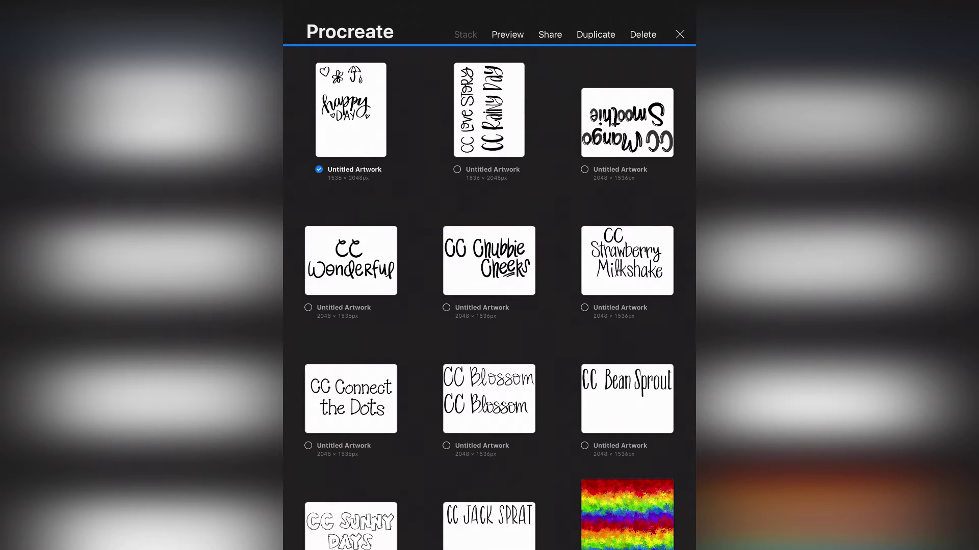
click(550, 34)
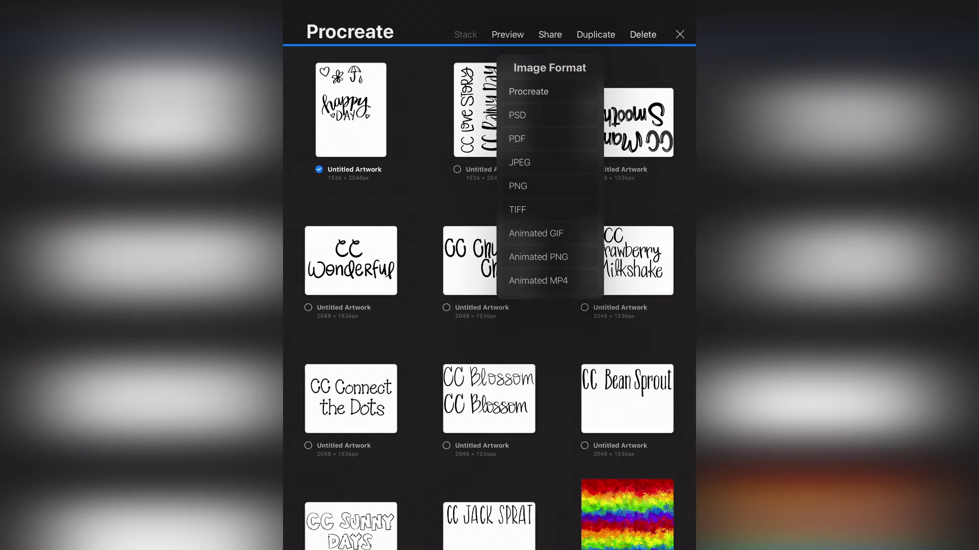
click(518, 186)
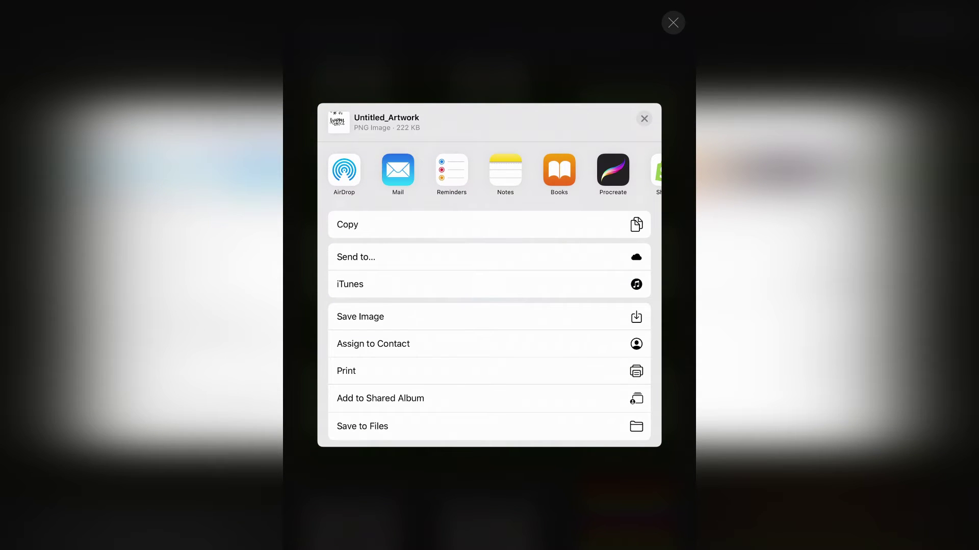
Send Untitled_Artwork.png by Mail to a contact picked from the suggestions.
click(397, 170)
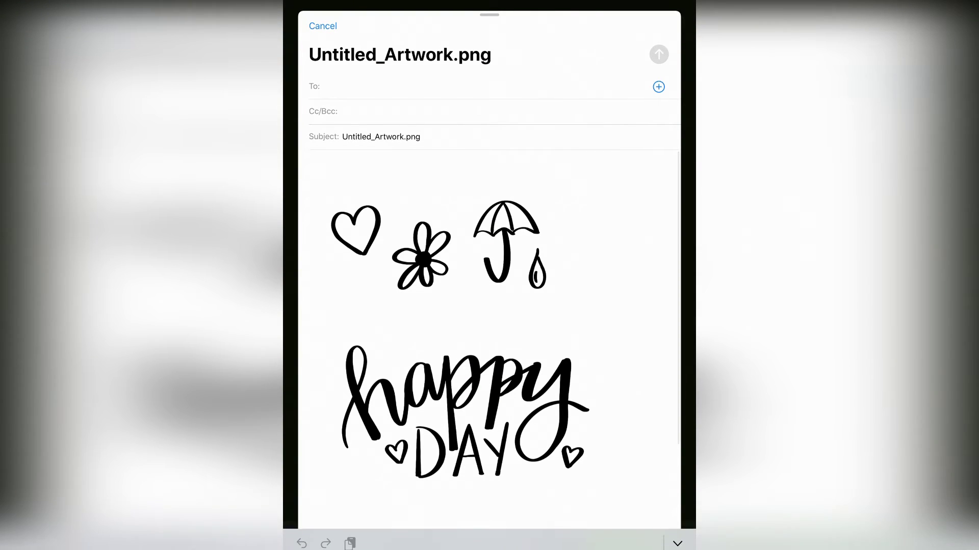
text(m)
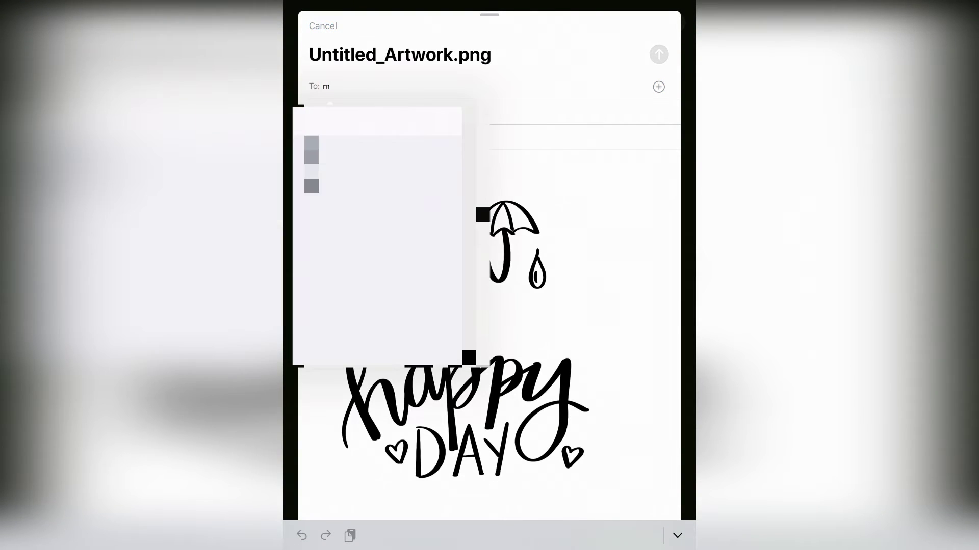
click(378, 150)
click(659, 54)
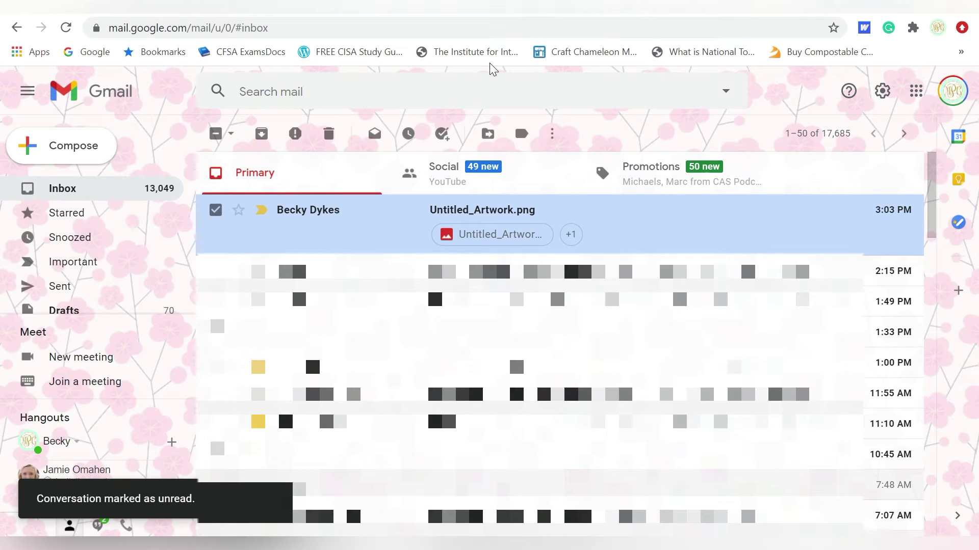
Open the email in Gmail and download the Untitled_Artwork.png attachment.
click(409, 241)
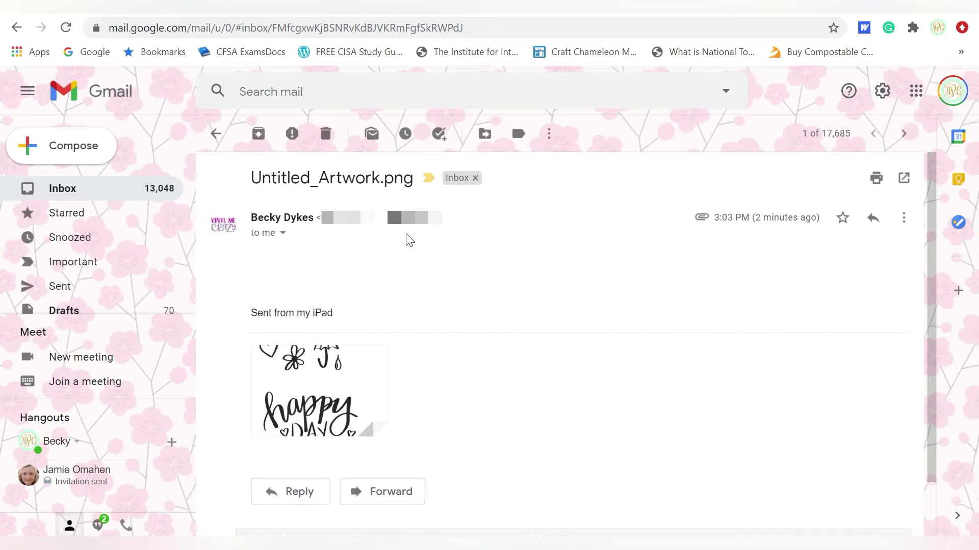
mouse_move(350, 365)
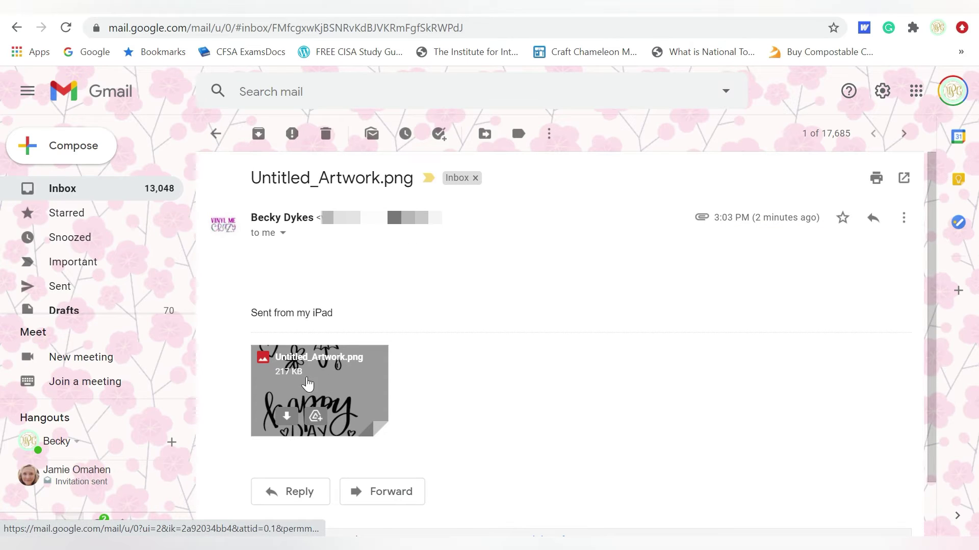
click(287, 419)
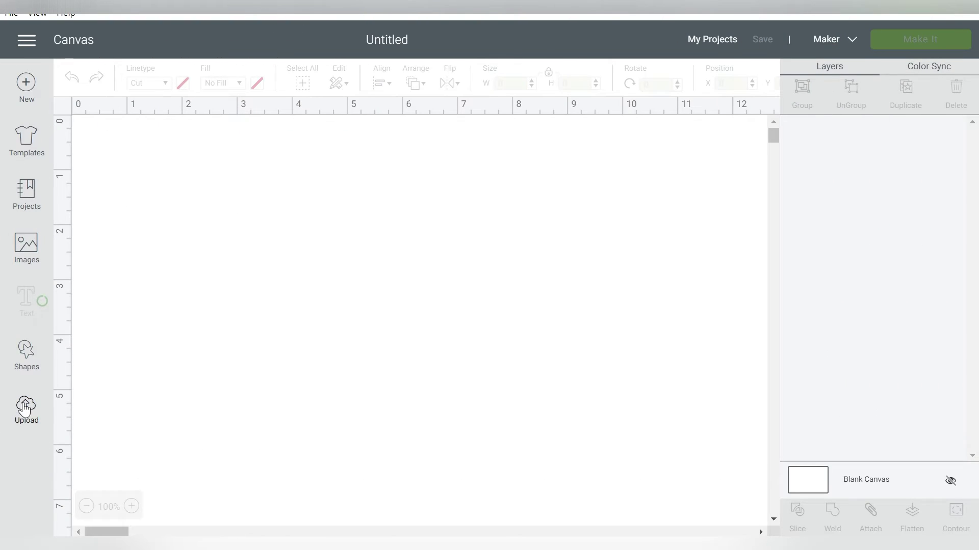
Upload the Untitled_Artwork (4) file as a Complex image and continue to background erasing.
click(25, 408)
click(300, 279)
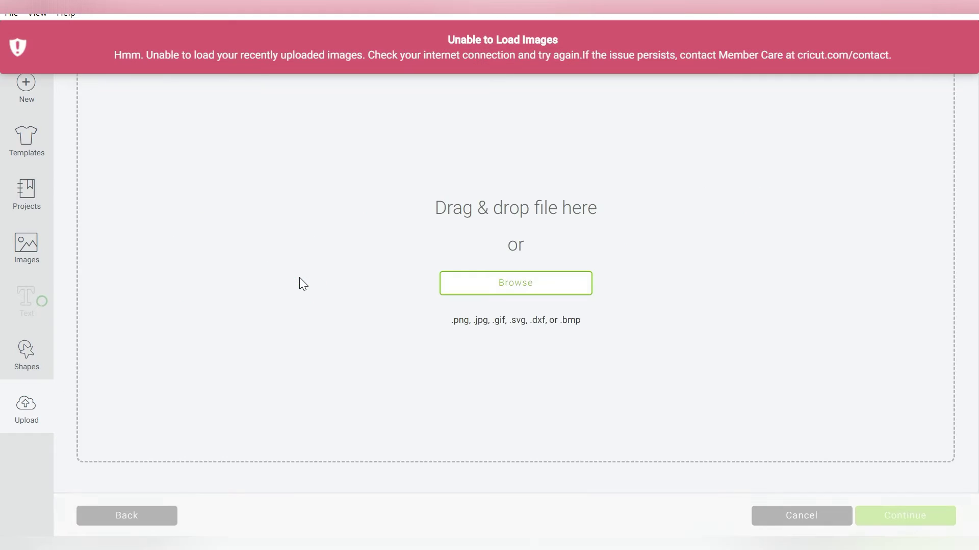
click(484, 283)
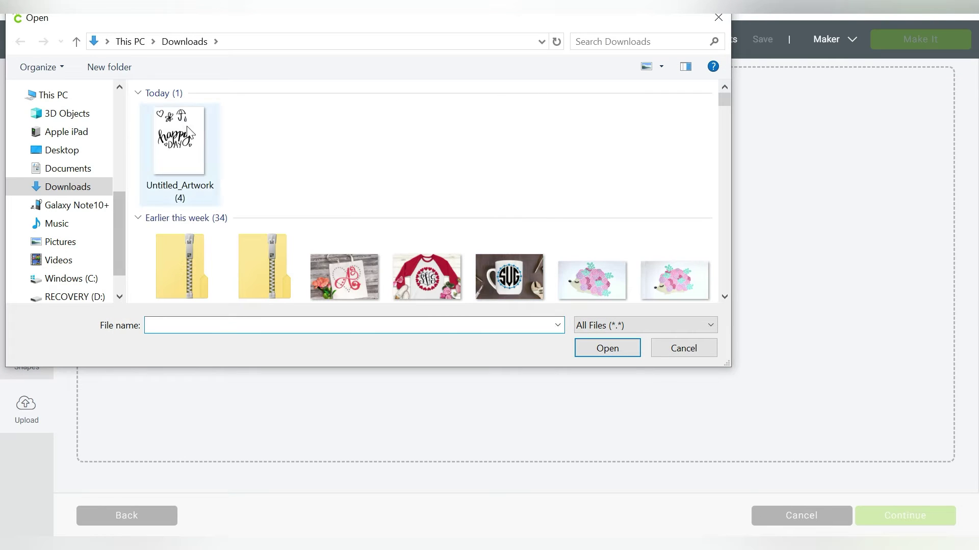
click(182, 117)
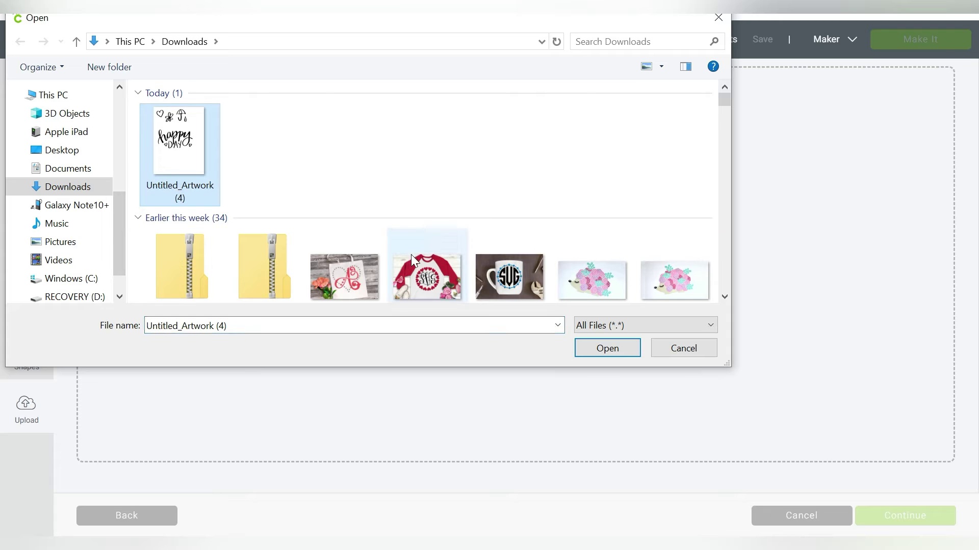
click(607, 351)
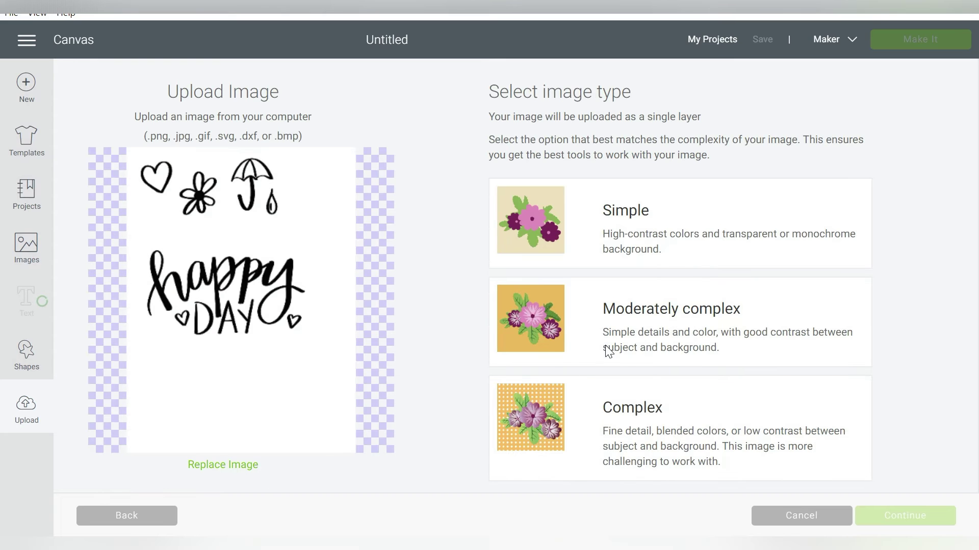
click(655, 412)
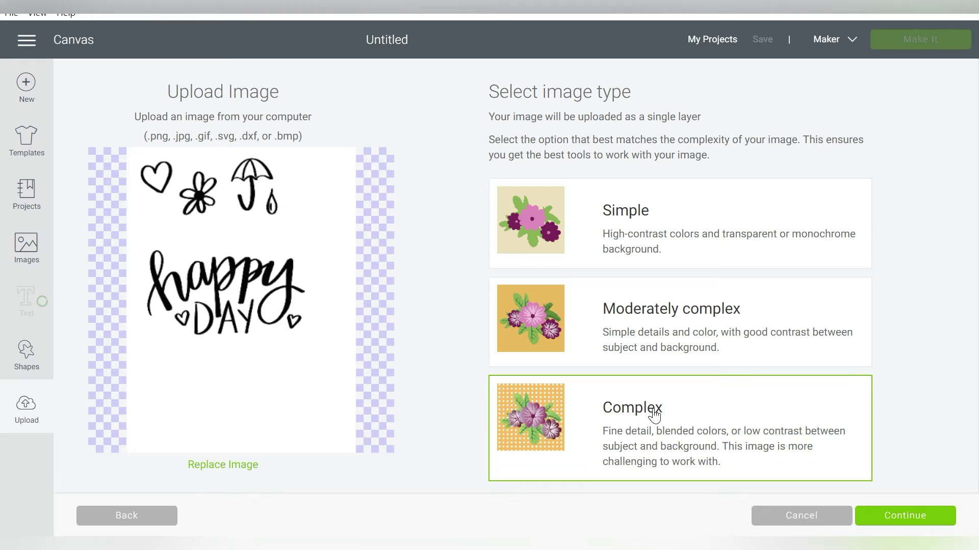
click(879, 517)
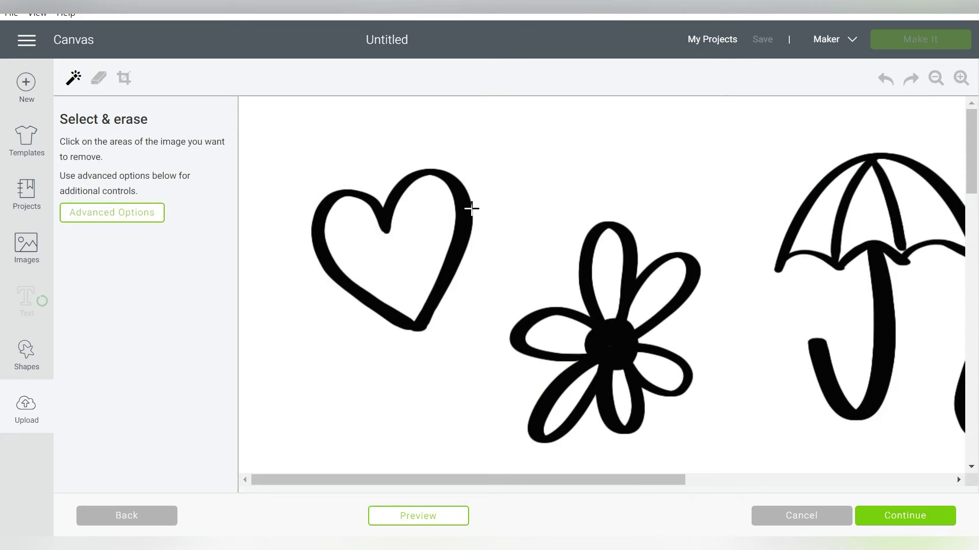
Erase the white background and the insides of the heart, flower petals, umbrella panels and raindrop.
click(515, 149)
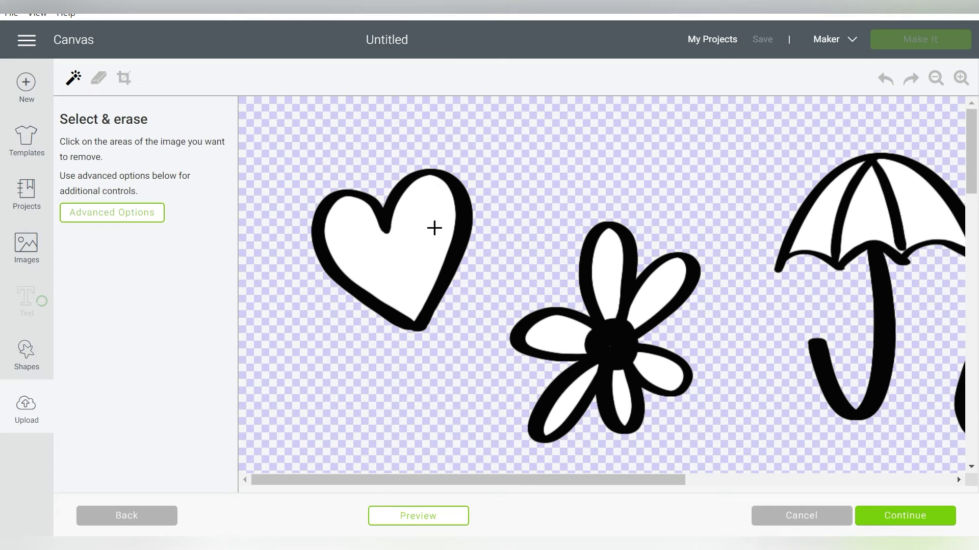
click(432, 224)
click(604, 270)
click(656, 292)
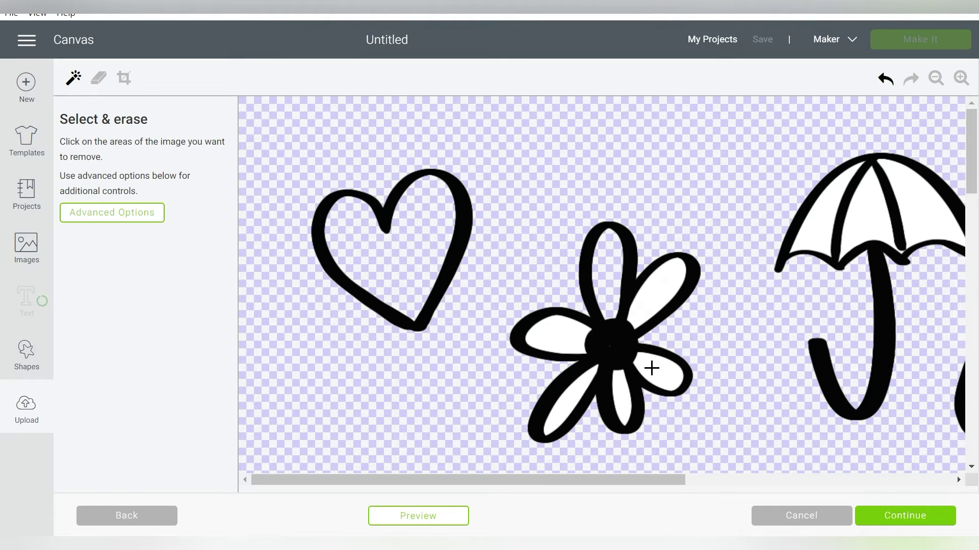
click(652, 368)
click(626, 385)
click(583, 388)
click(560, 335)
click(819, 220)
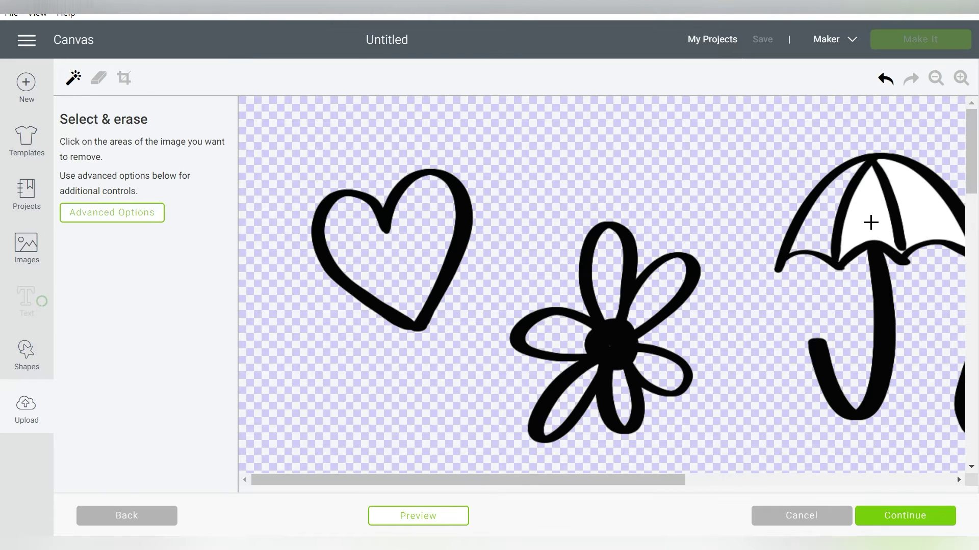
click(917, 215)
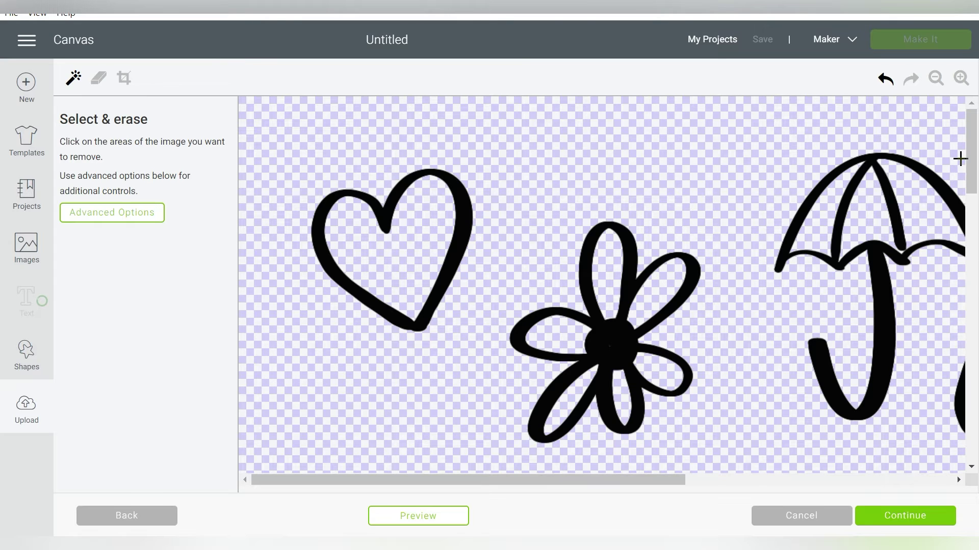
drag(456, 480, 640, 440)
click(672, 380)
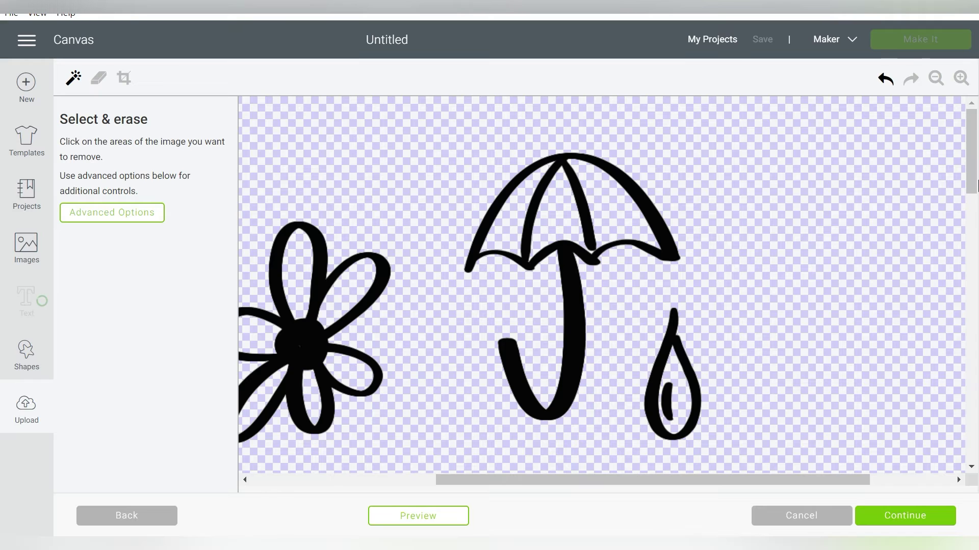
Erase the white inside the small hearts, the O, and the letters p, a, A and h.
drag(971, 169, 963, 295)
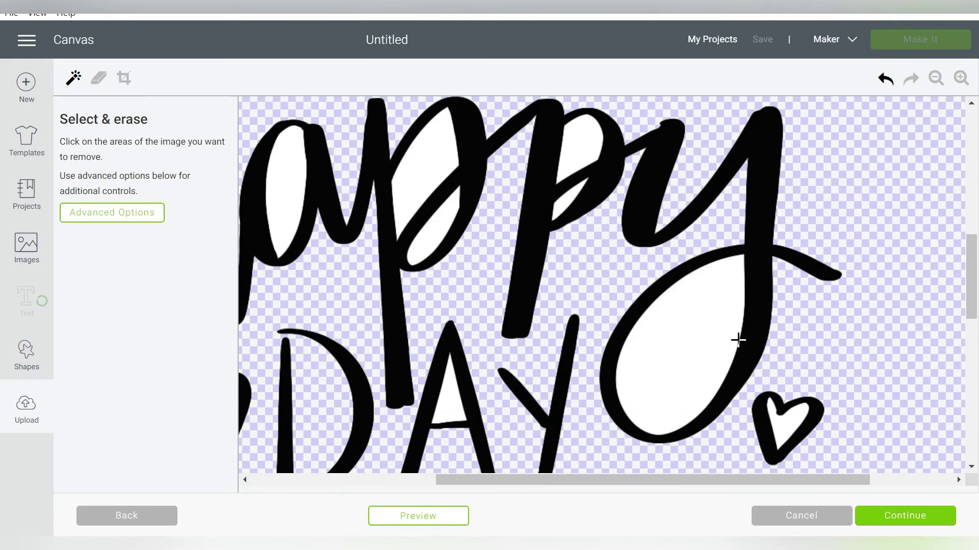
click(780, 429)
click(684, 327)
click(563, 178)
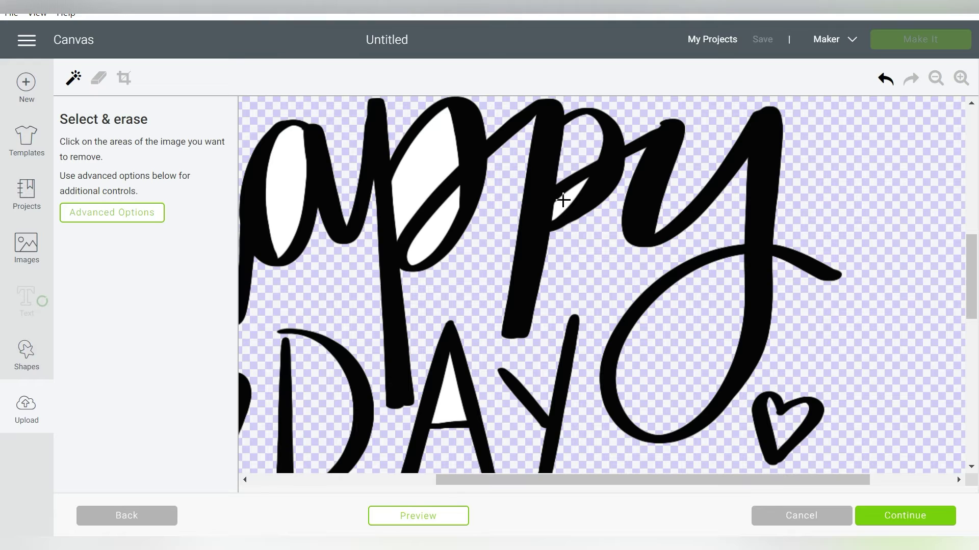
click(437, 220)
click(266, 188)
click(451, 407)
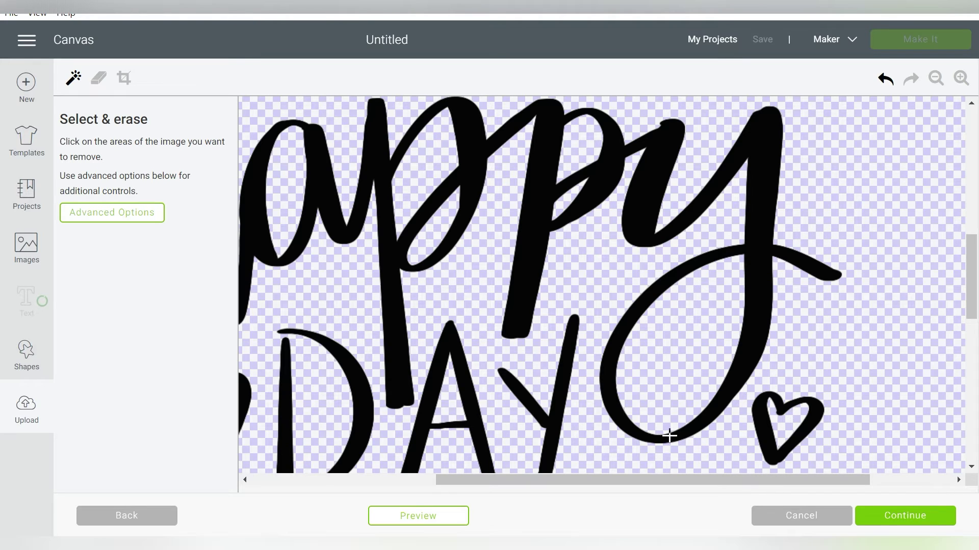
drag(775, 481, 591, 483)
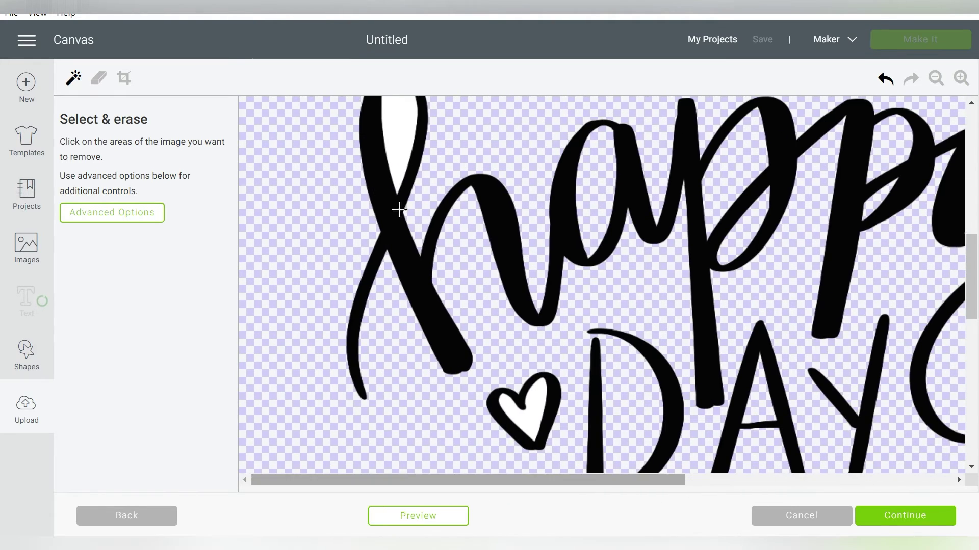
click(399, 132)
click(528, 409)
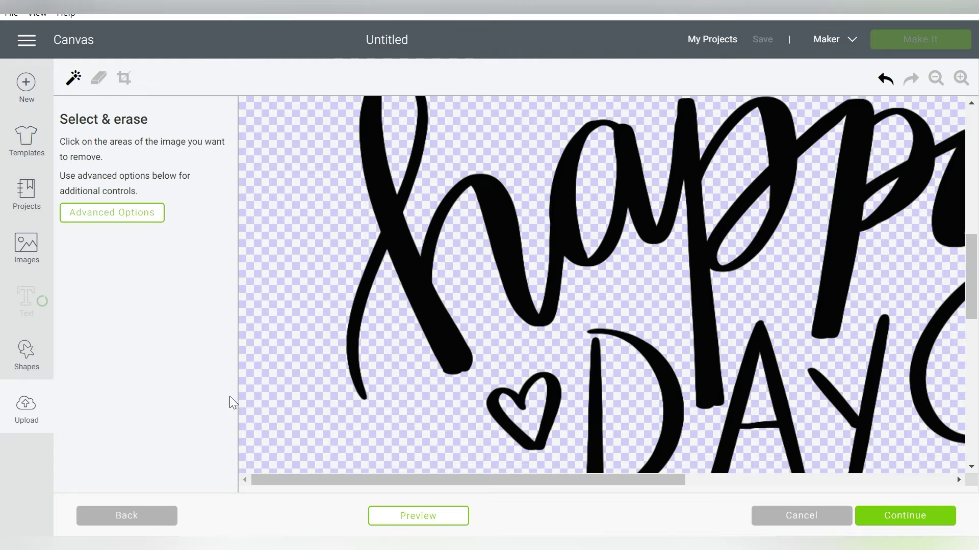
Zoom out to view the whole cleaned image.
click(936, 79)
click(936, 78)
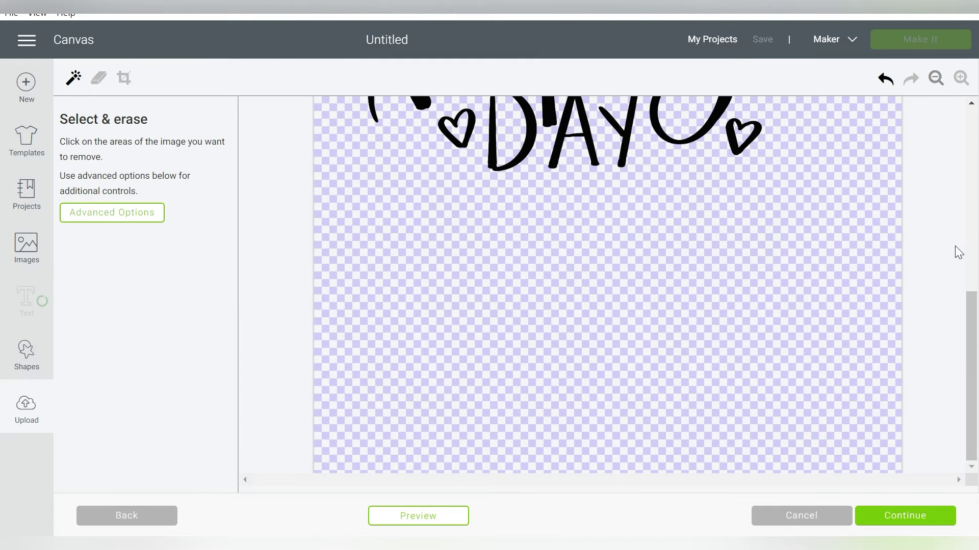
drag(968, 328, 975, 128)
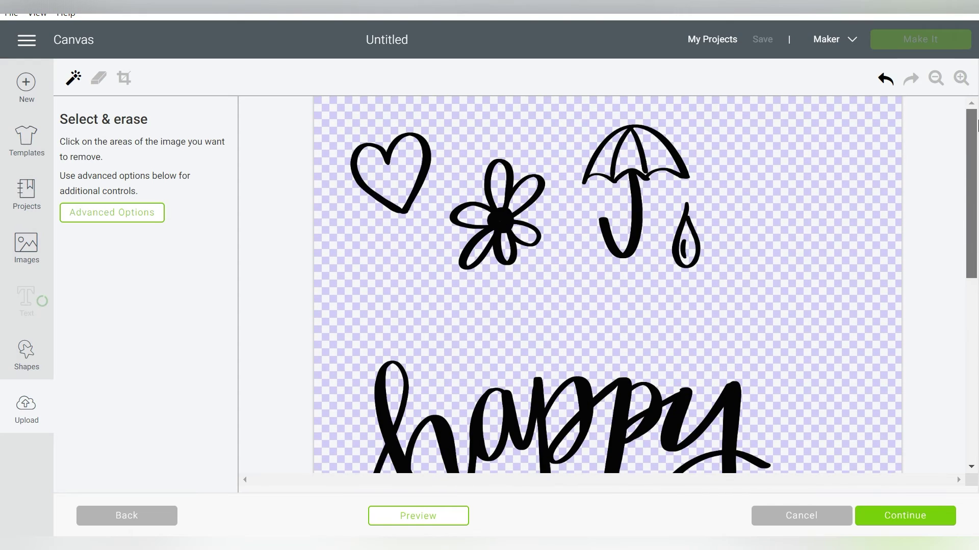
Save the image as a Cut image and insert the happy DAY upload onto the canvas.
click(873, 523)
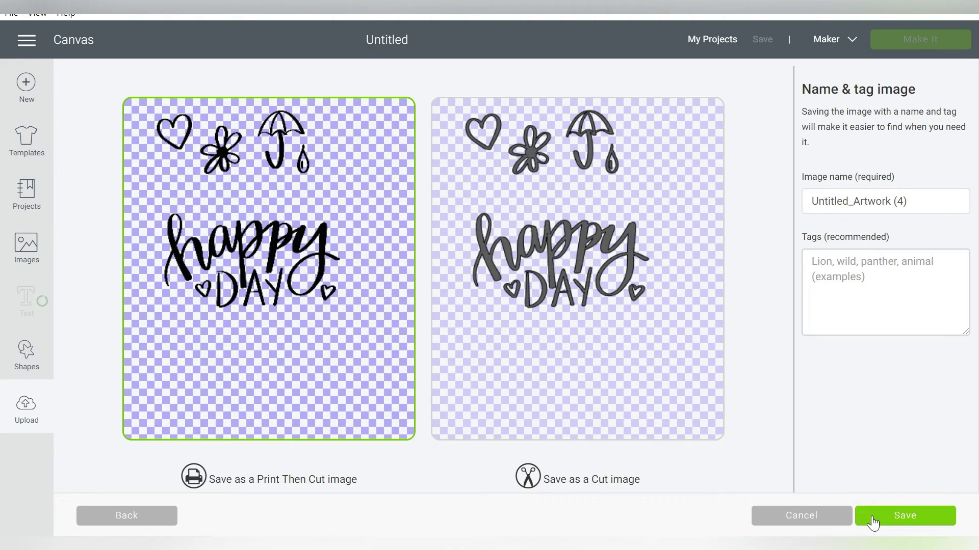
click(549, 287)
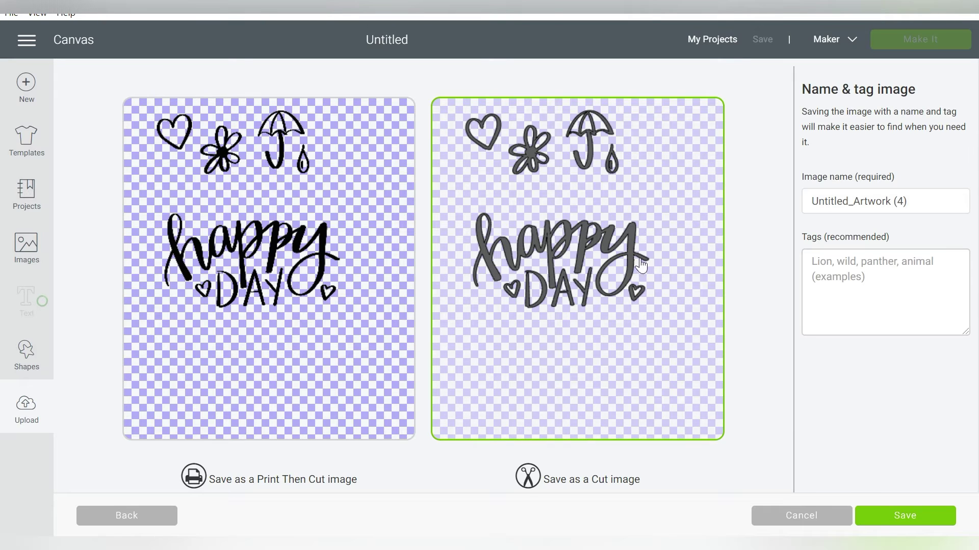
click(883, 515)
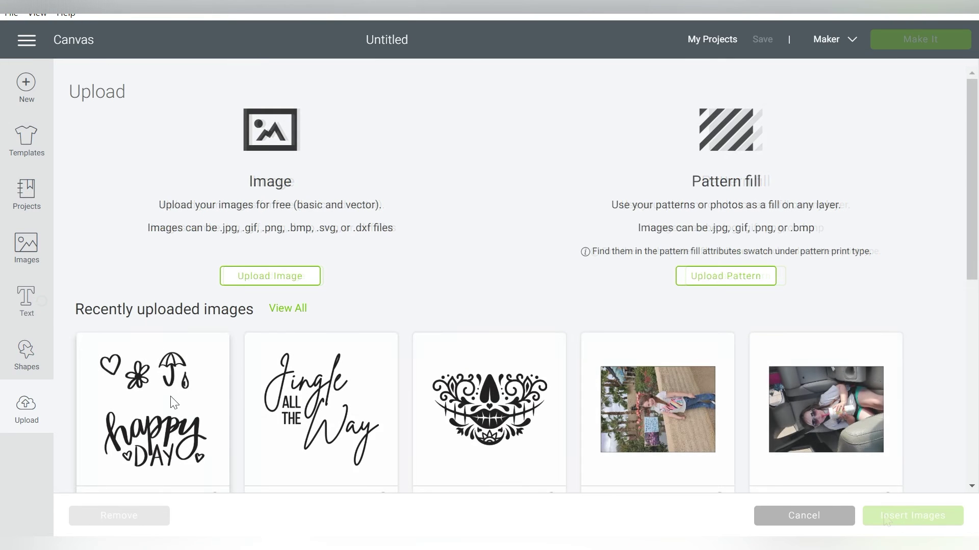
click(173, 403)
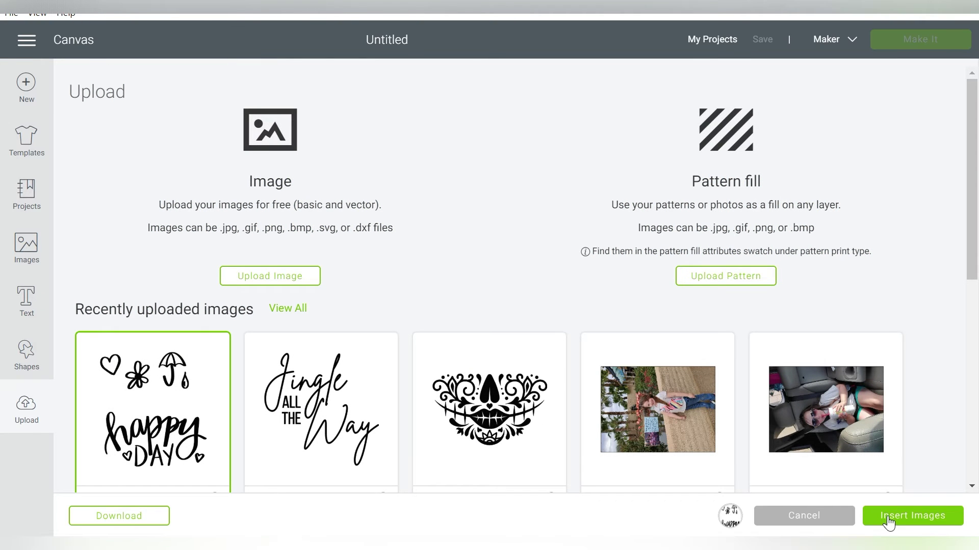
click(887, 516)
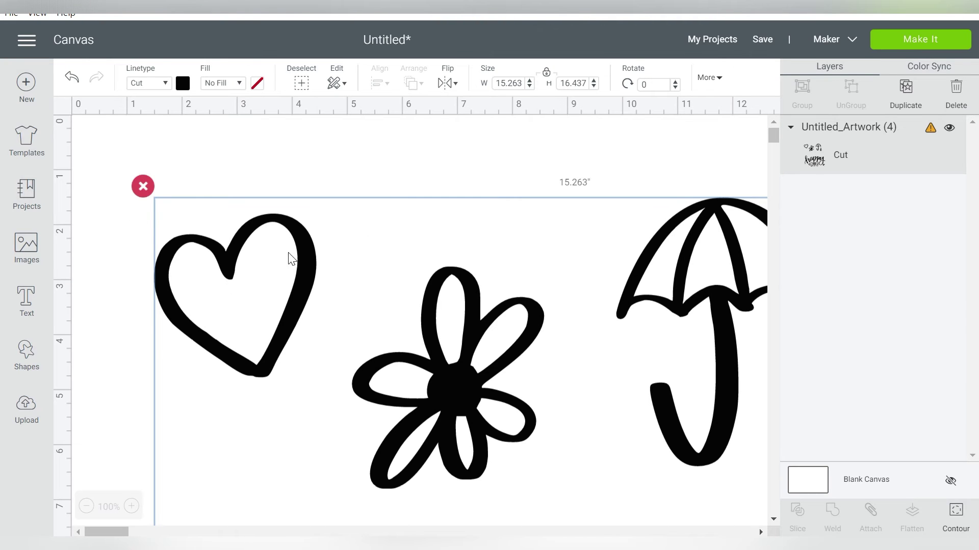
Set the artwork's width to 6 in, making it 6.462 in tall.
click(509, 78)
text(6)
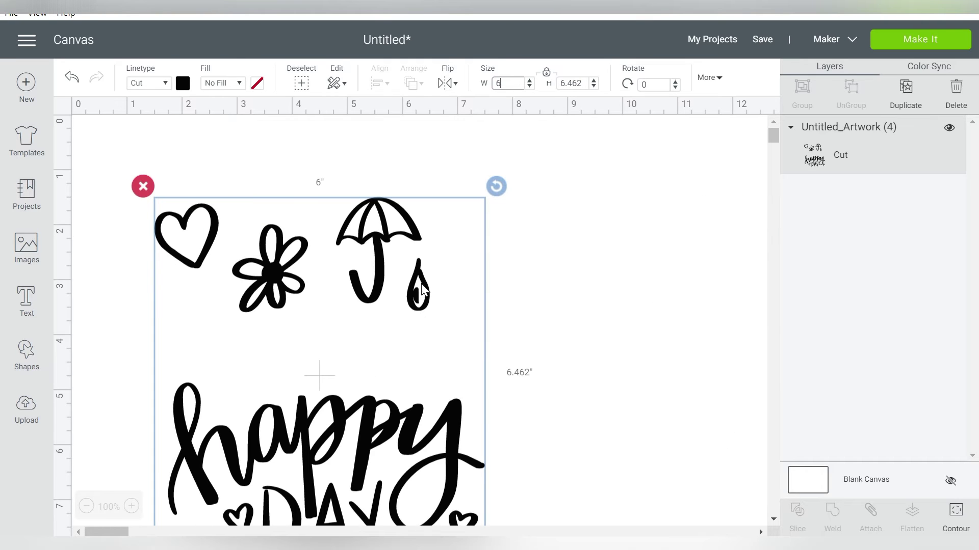
key(Return)
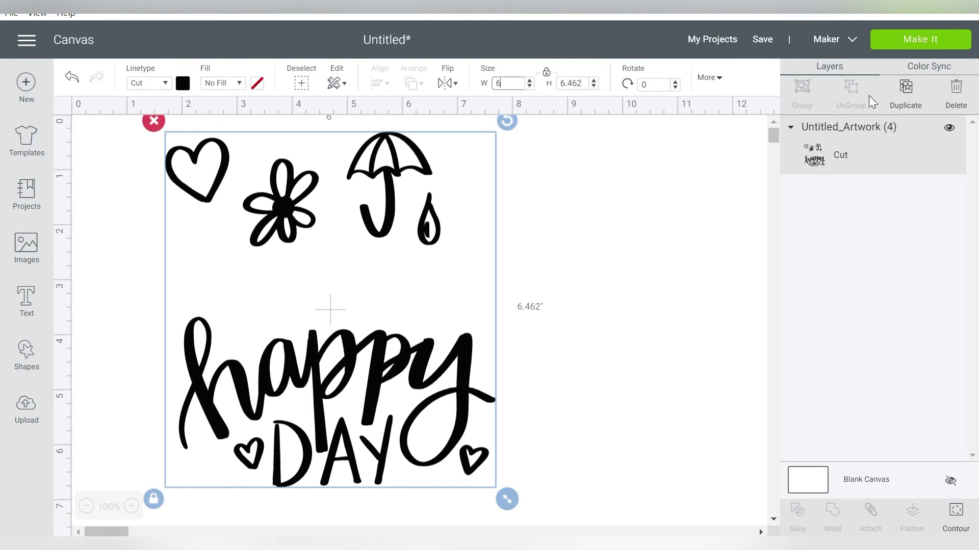
Hide the umbrella, flower and heart contours, then move the happy DAY lettering into place.
click(955, 511)
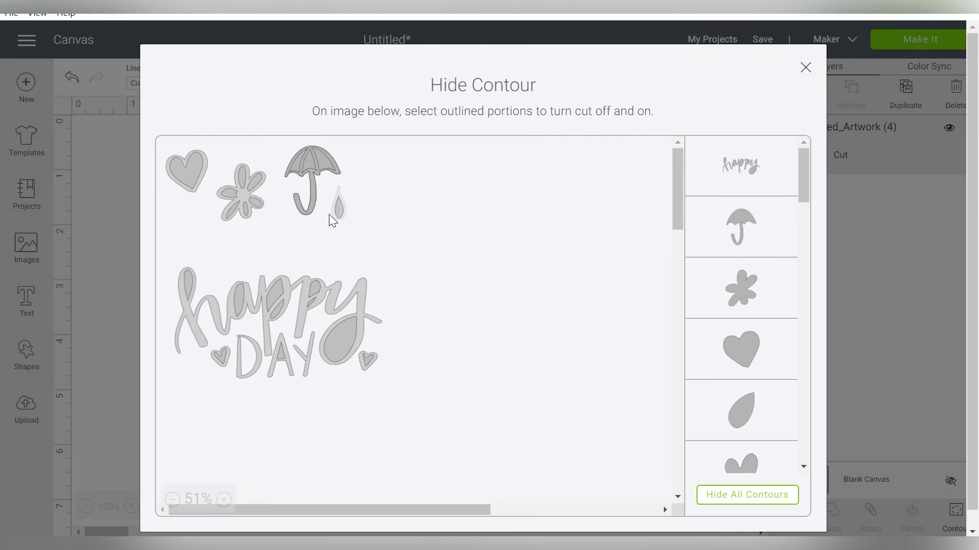
click(311, 192)
click(255, 190)
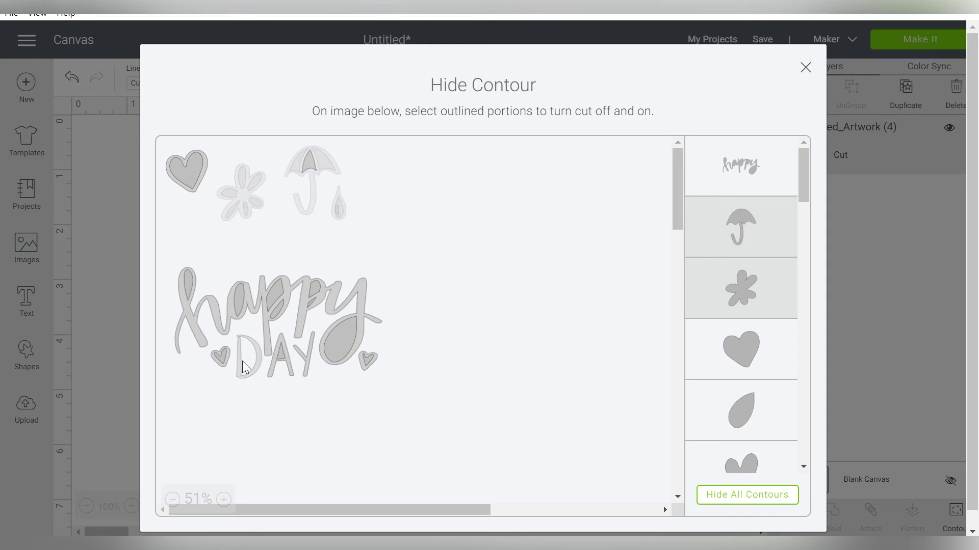
click(192, 189)
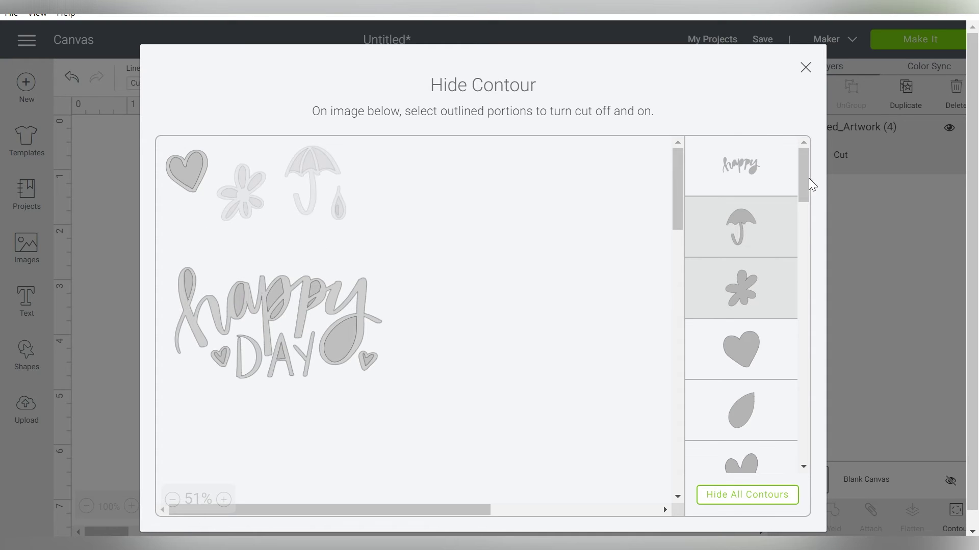
scroll(806, 184, down, 1)
scroll(798, 194, down, 3)
click(806, 67)
drag(502, 484, 660, 439)
mouse_move(573, 270)
mouse_down()
mouse_move(556, 316)
mouse_move(577, 258)
mouse_up()
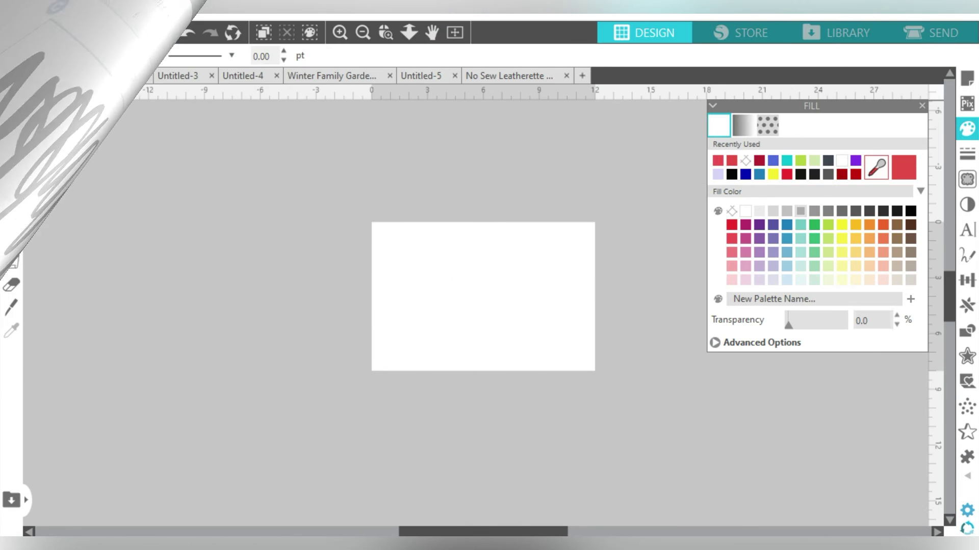
Merge Untitled_Artwork (4) from Downloads into Untitled-1, position it, and begin selecting a trace area.
click(14, 13)
click(46, 113)
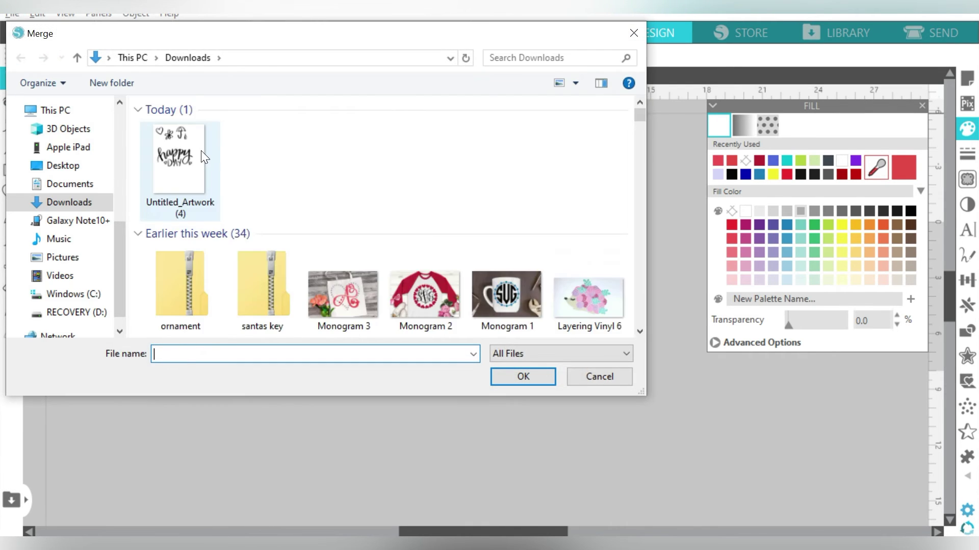
double_click(201, 151)
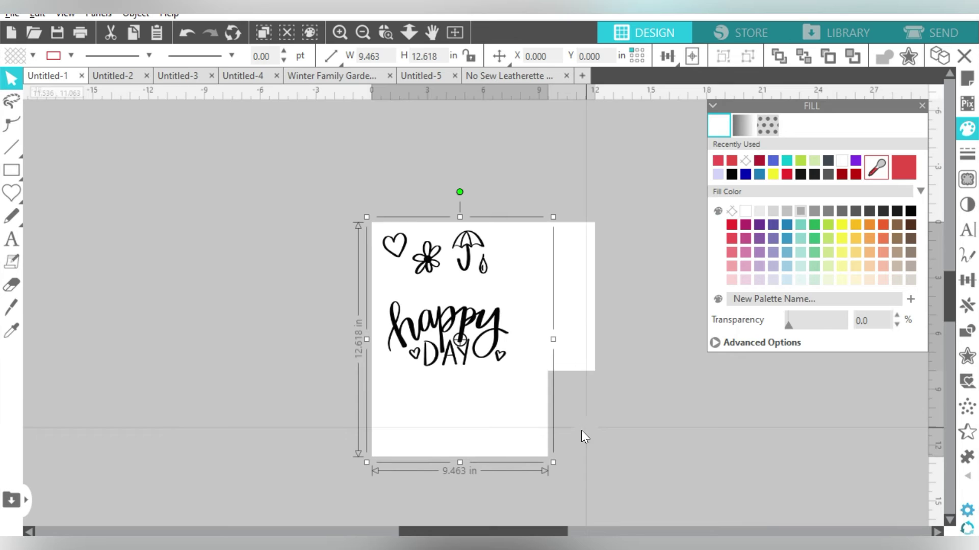
drag(477, 255, 480, 232)
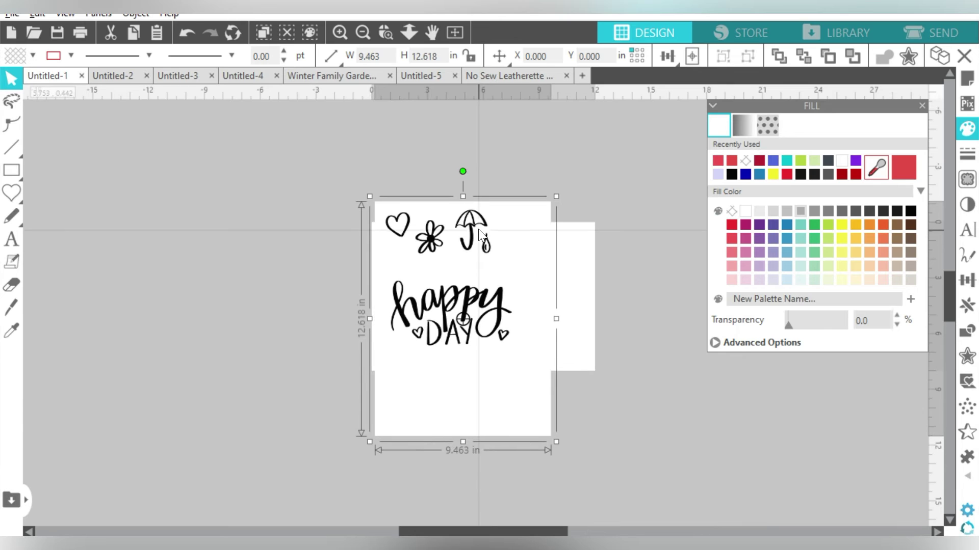
click(968, 180)
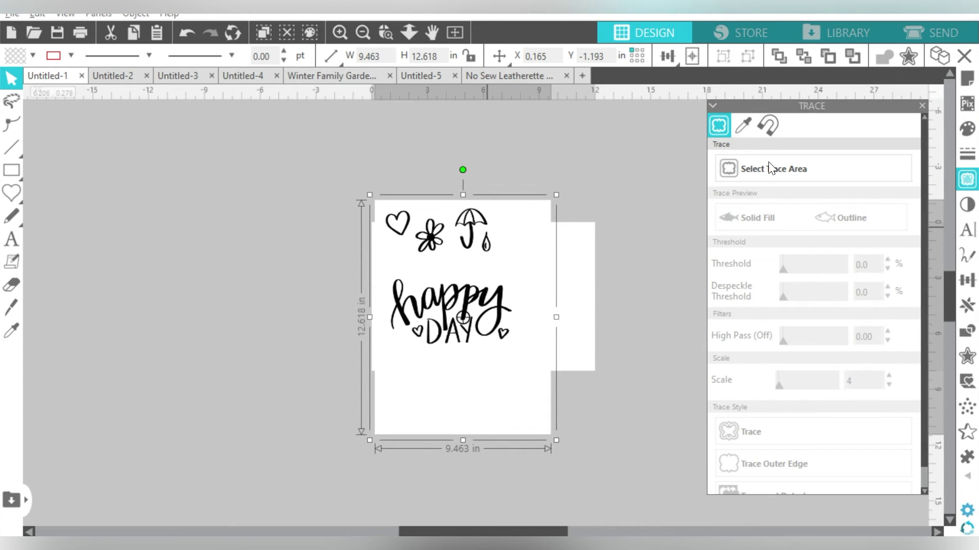
click(768, 163)
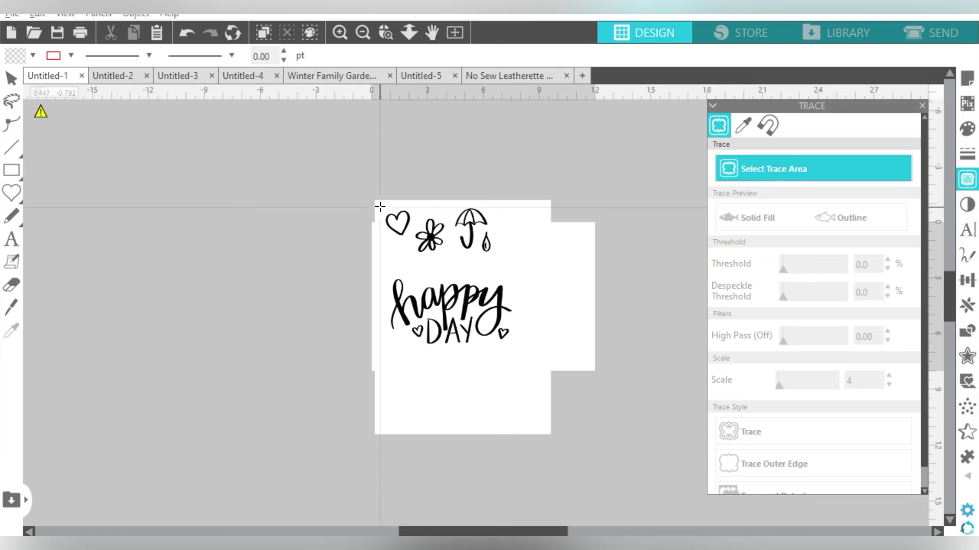
Trace the whole happy DAY drawing at Scale 4, then delete the original image.
drag(380, 207, 537, 365)
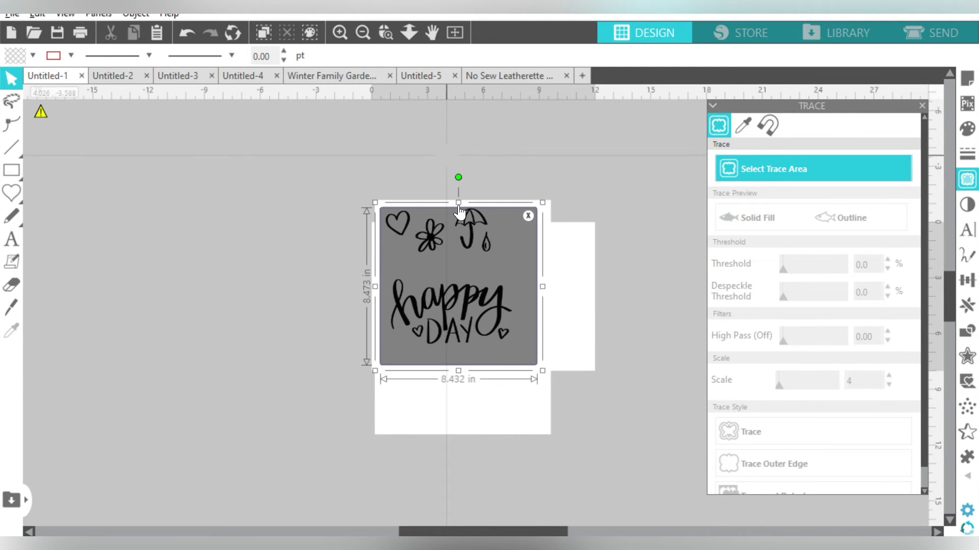
drag(457, 204, 457, 200)
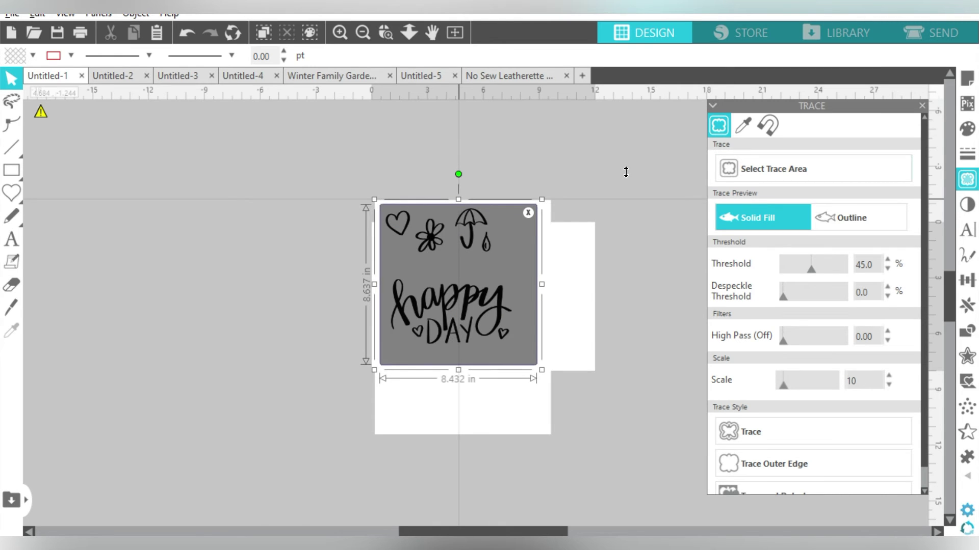
drag(782, 389, 769, 391)
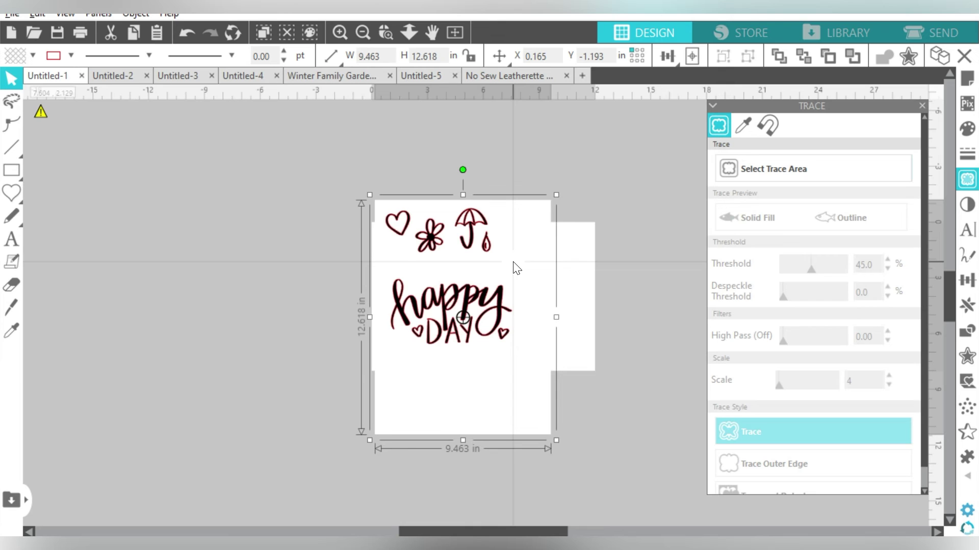
key(Delete)
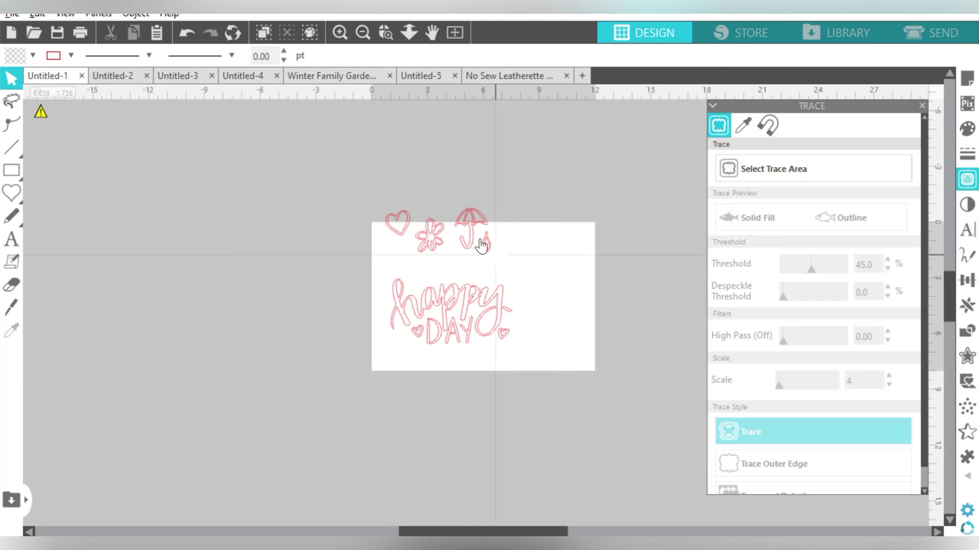
Give all traced outlines black fill and black lines, and shrink them to about 5.546 × 5.972 in.
key(ctrl+a)
click(33, 56)
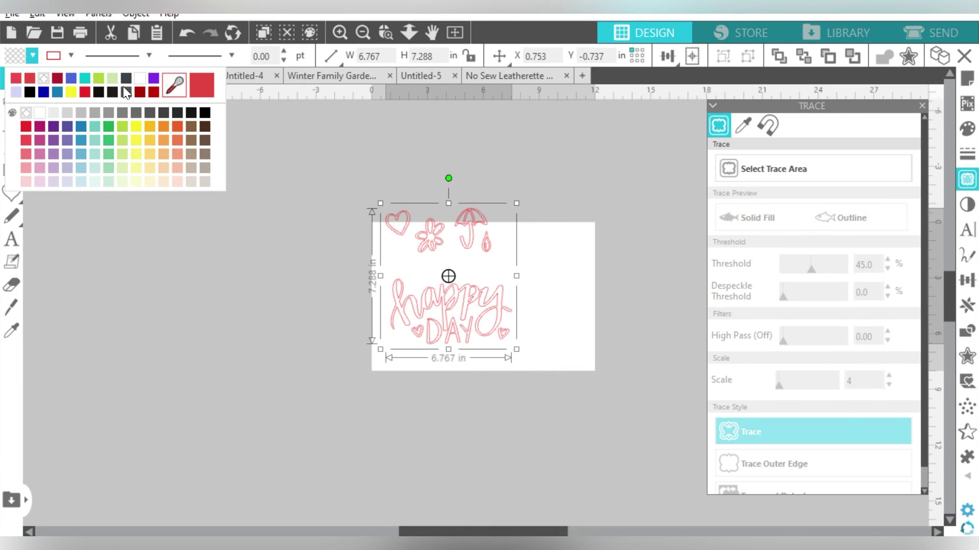
click(190, 110)
click(72, 56)
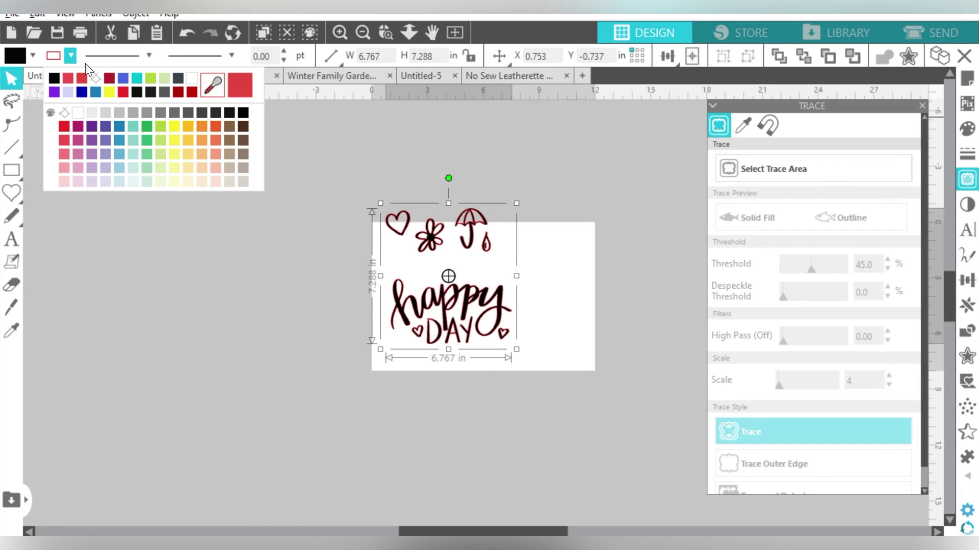
click(96, 78)
drag(383, 208, 415, 231)
click(374, 183)
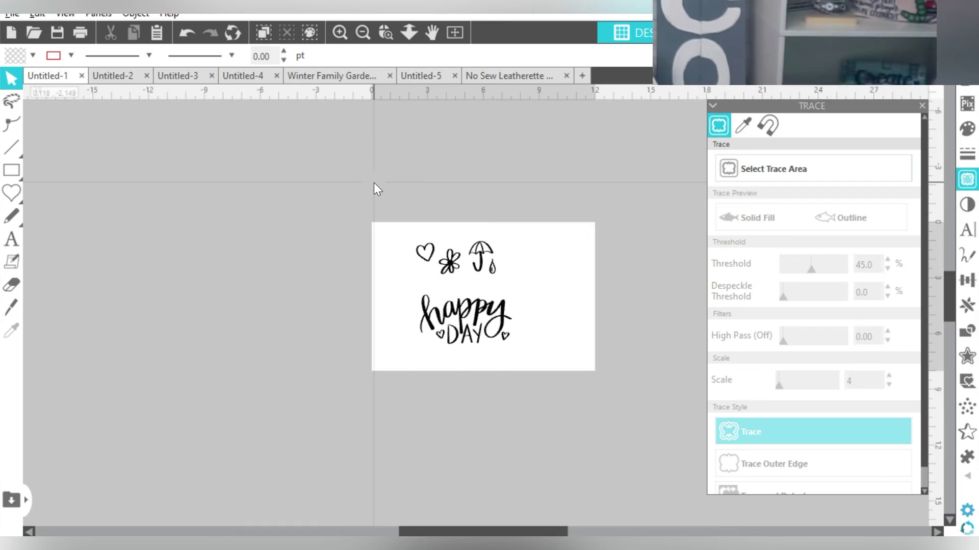